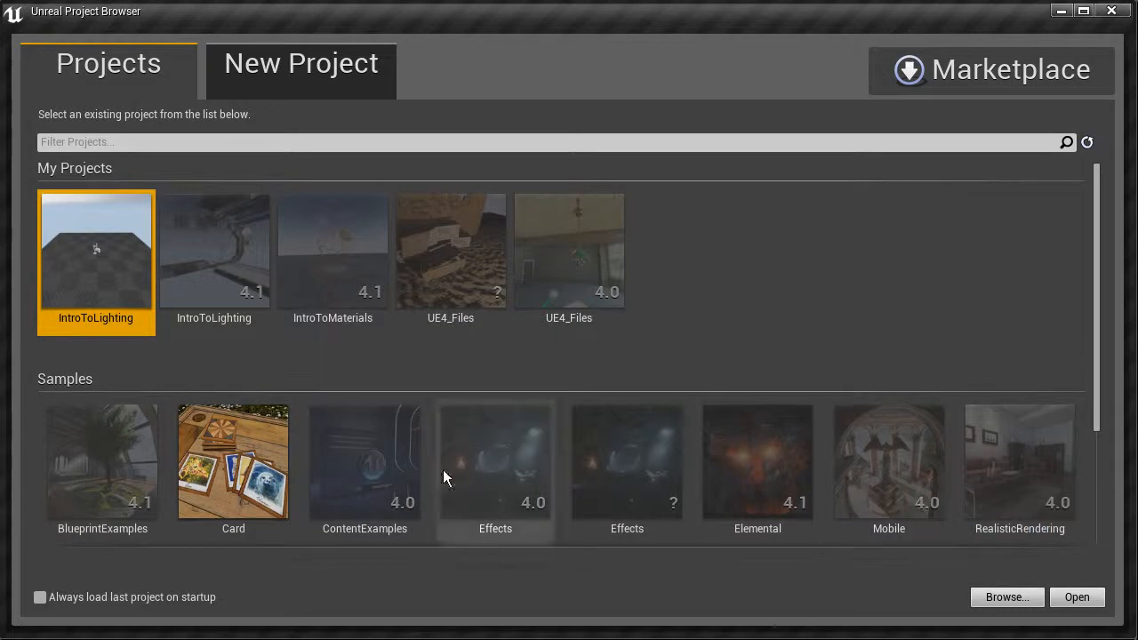
Step: Look over the existing and sample projects, and bring up the options for creating a new project
scroll(783, 489, down, 2)
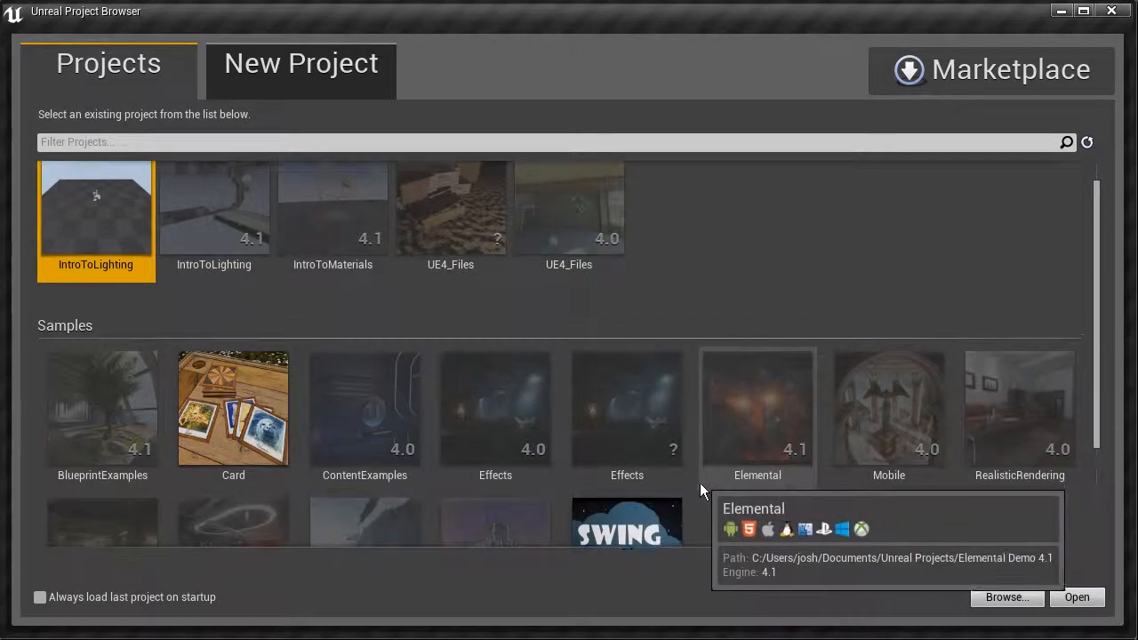
scroll(703, 485, up, 2)
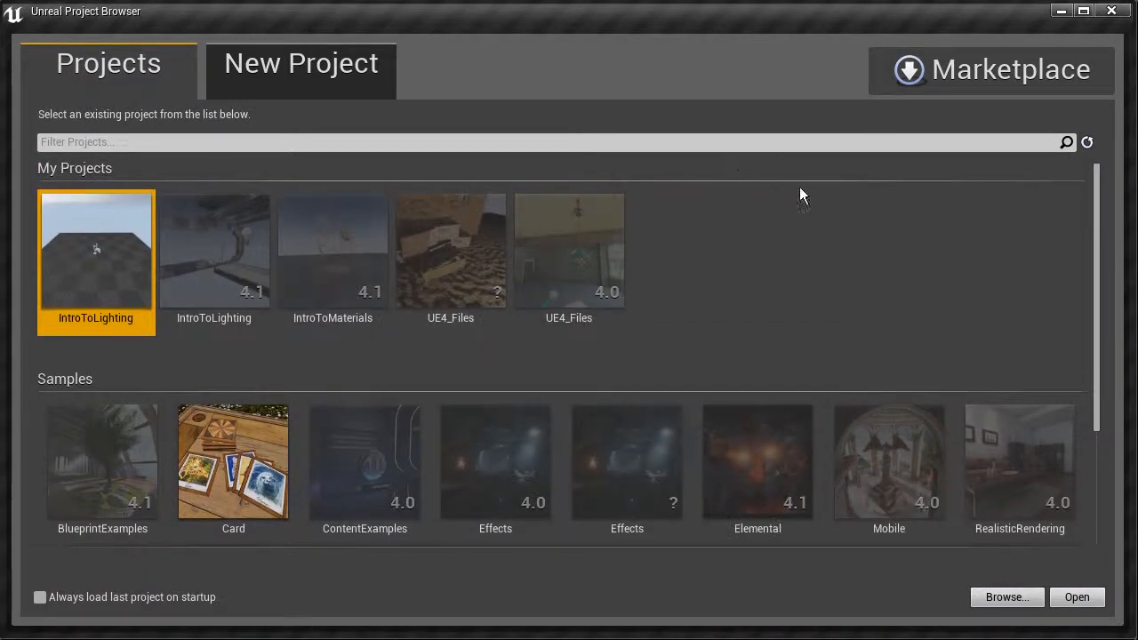
click(345, 80)
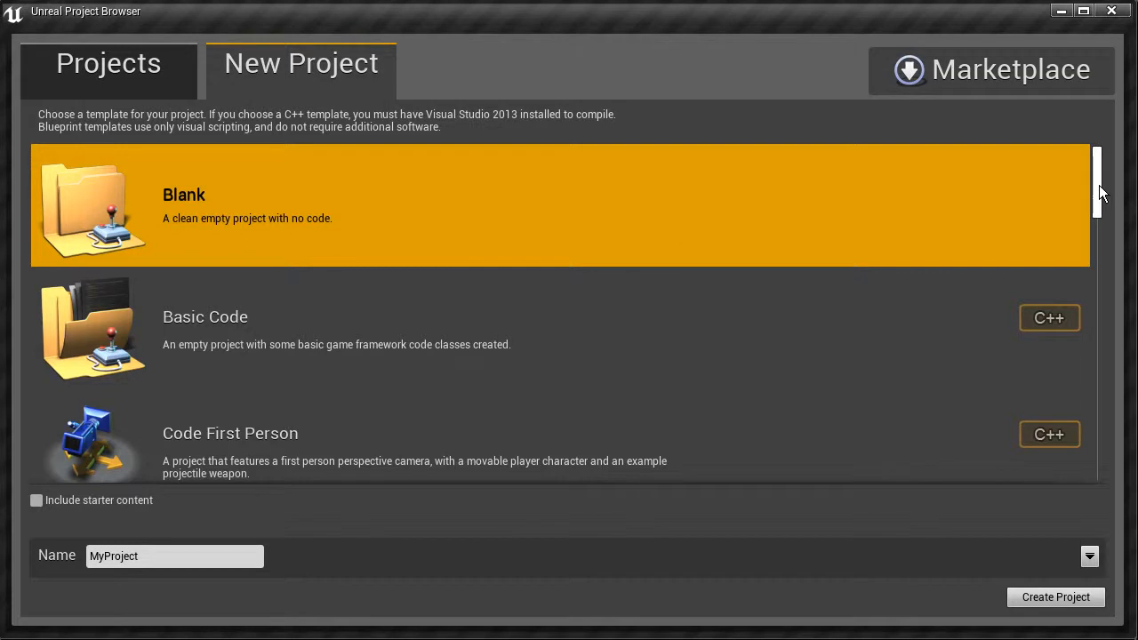
Step: Examine the available Blueprint and C++ project templates, from Blank through to the vehicle templates
scroll(1099, 185, down, 3)
drag(1098, 200, 1099, 205)
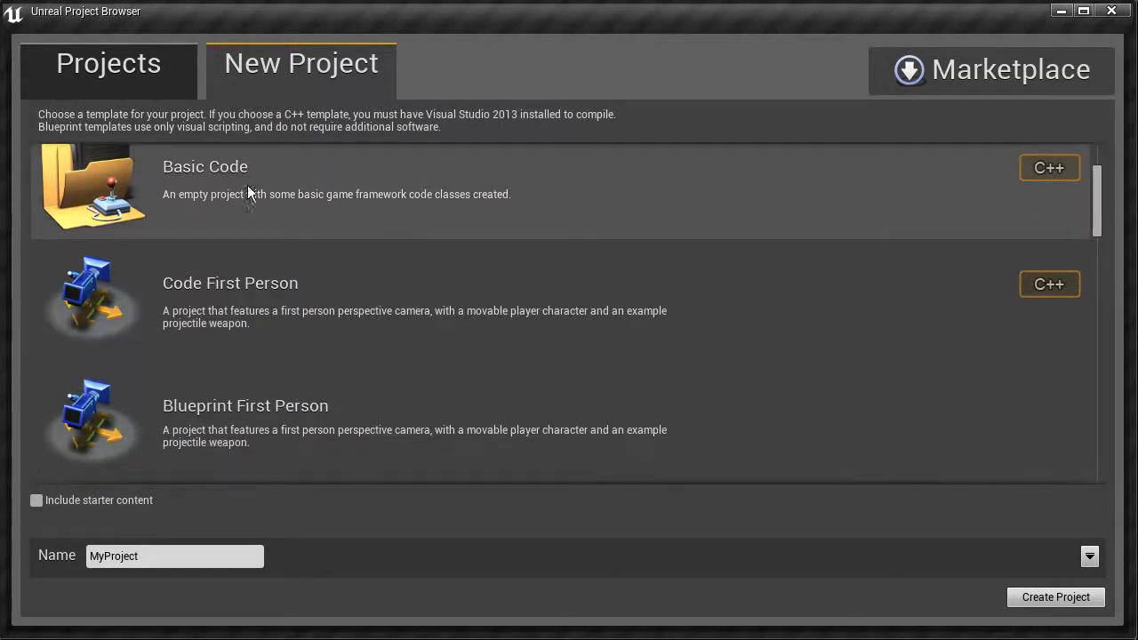
drag(1099, 216, 1105, 201)
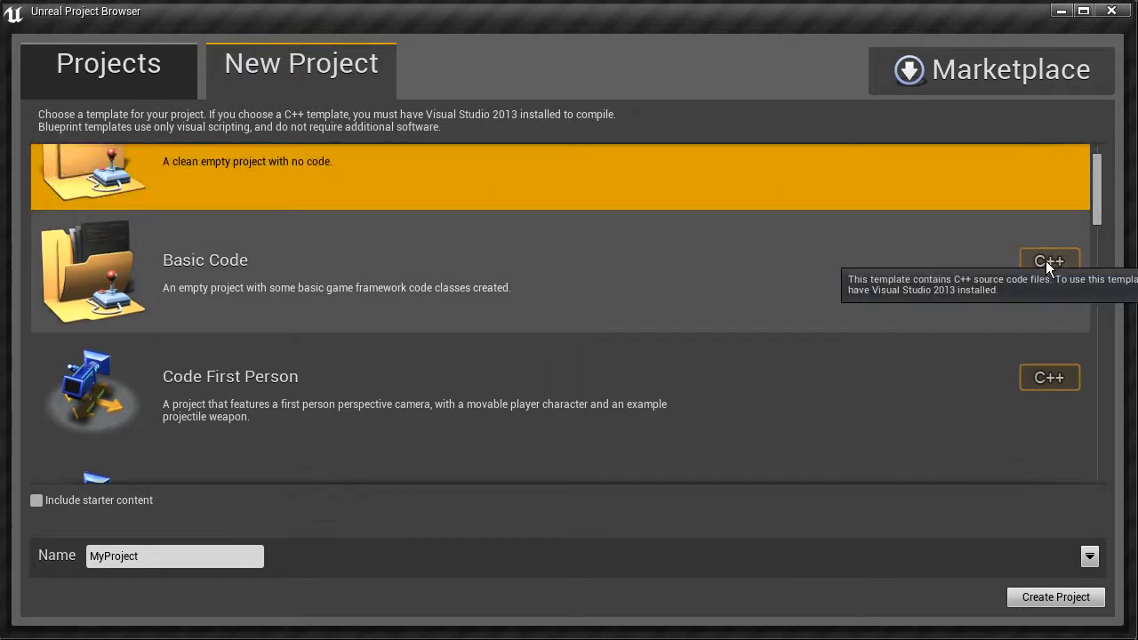
drag(1099, 202, 1092, 220)
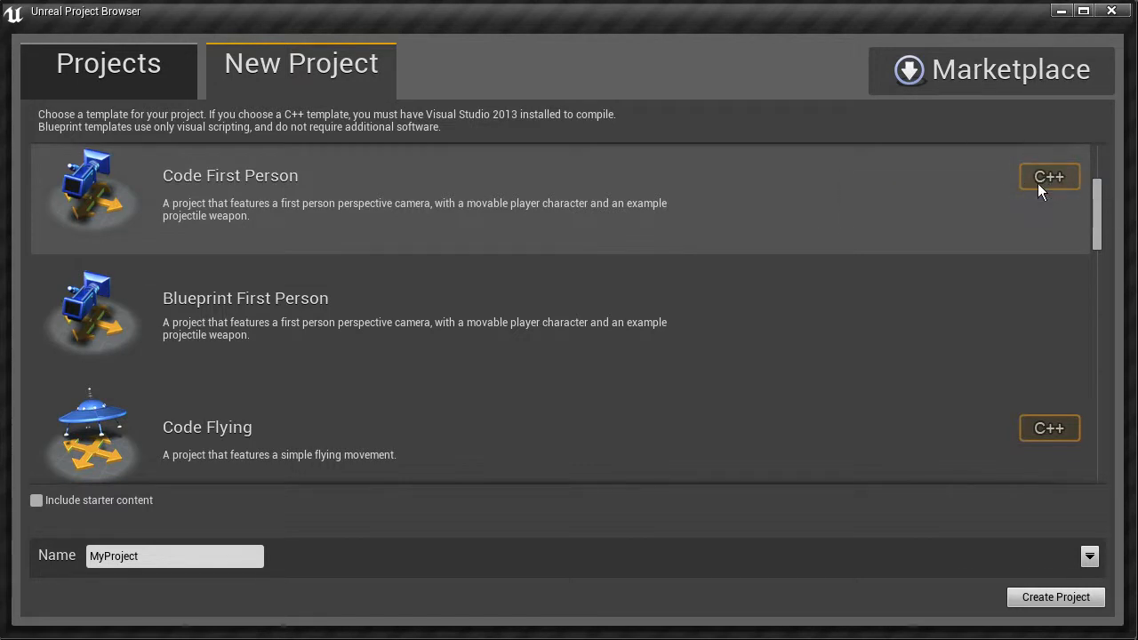
mouse_move(1053, 182)
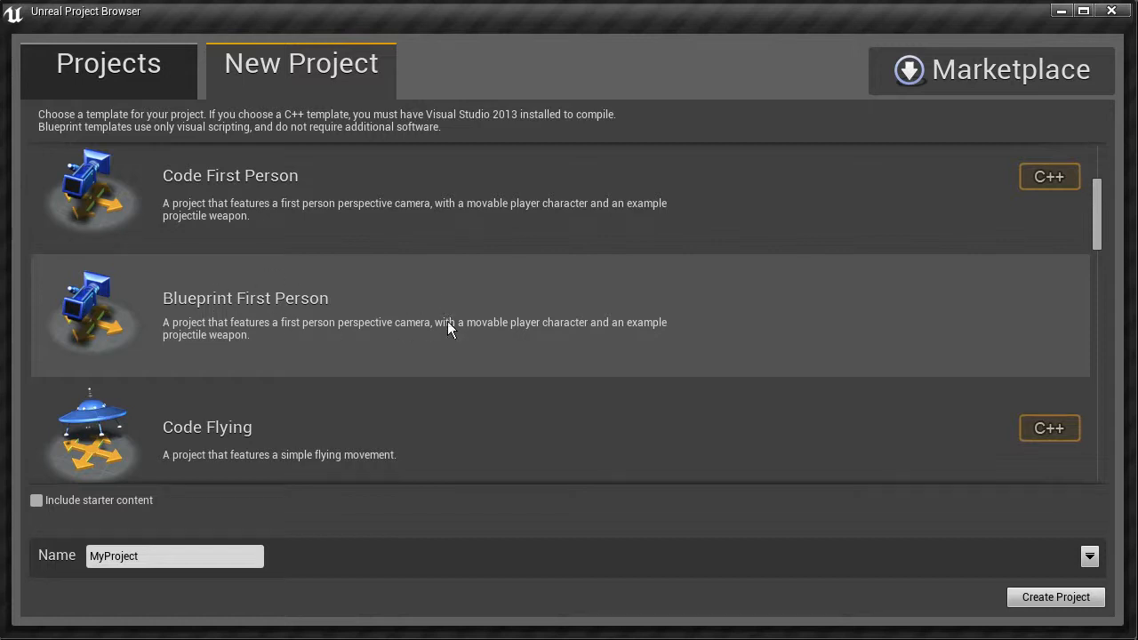
scroll(465, 322, down, 5)
scroll(465, 327, down, 7)
scroll(467, 328, down, 6)
scroll(466, 329, down, 4)
scroll(753, 400, down, 1)
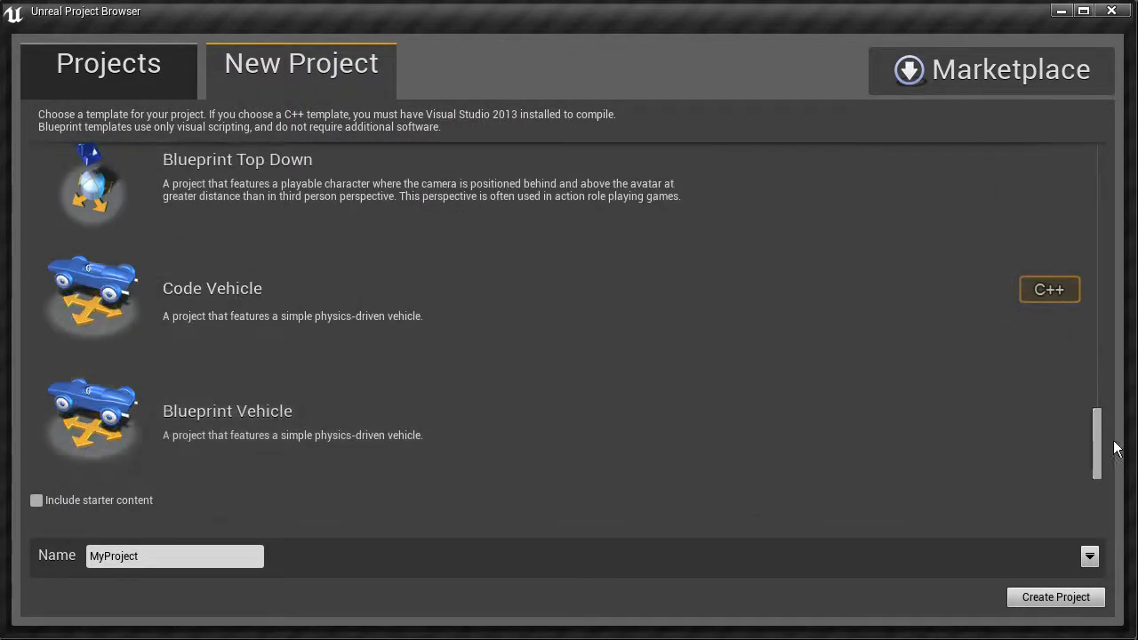
drag(1098, 436, 1098, 129)
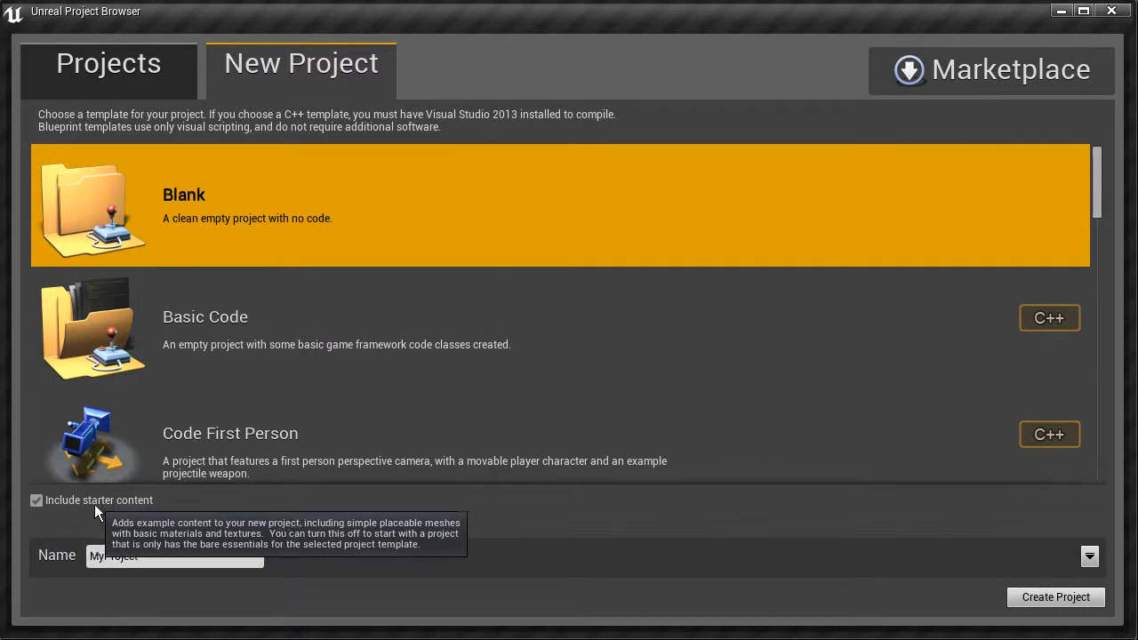
Step: Exclude the starter content and name the new project UE4_Files
click(36, 502)
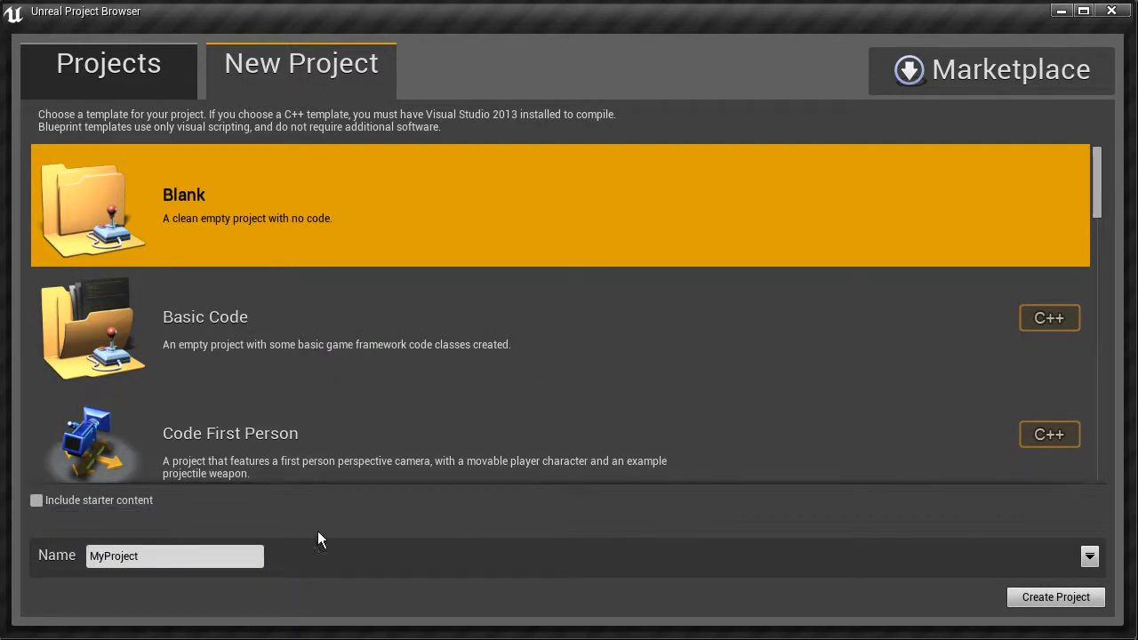
click(145, 553)
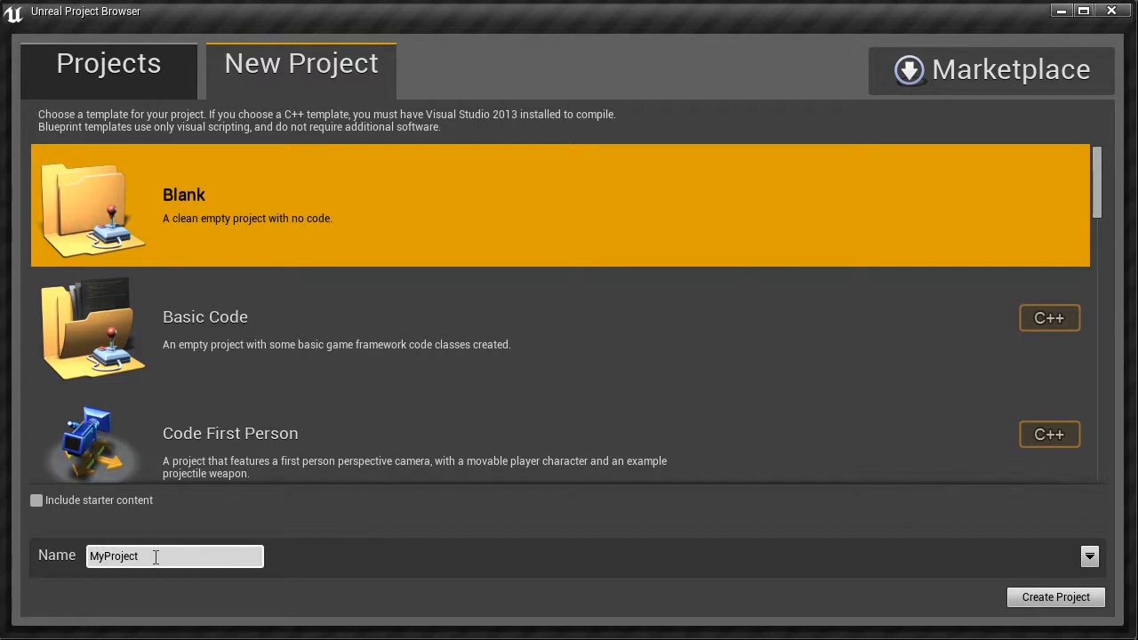
drag(151, 554, 96, 555)
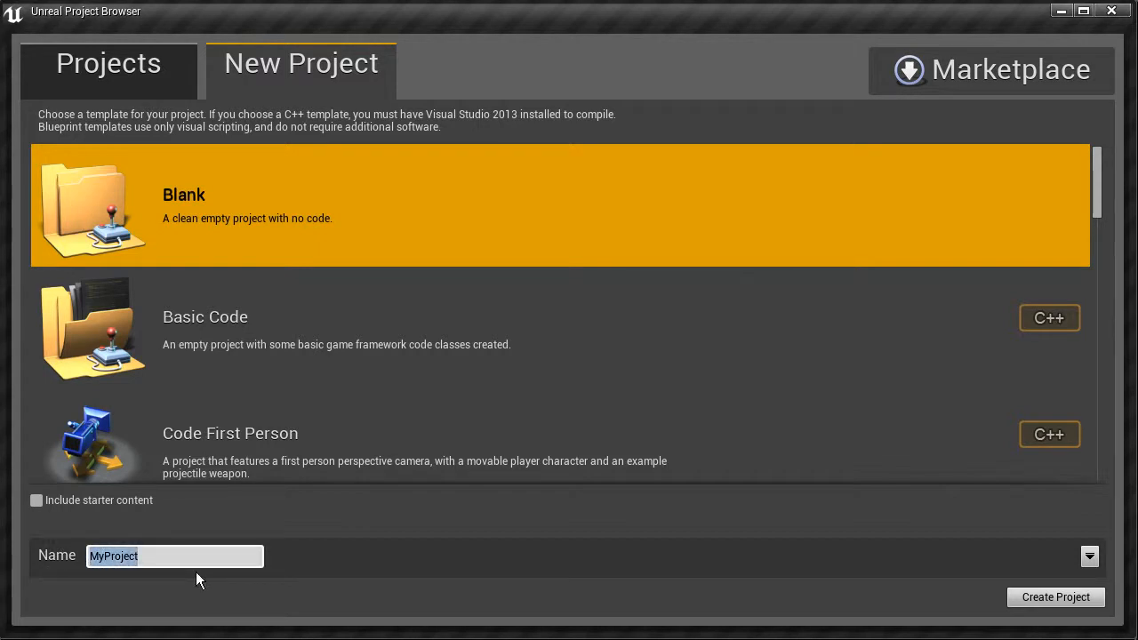
text(UE4)
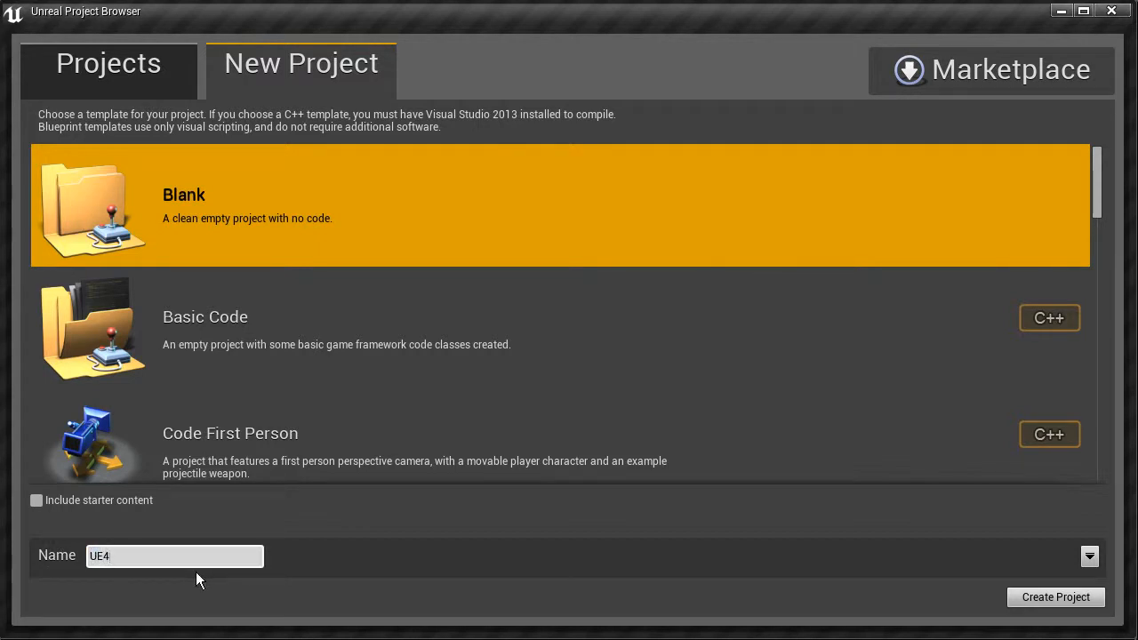
text(_Files)
double_click(138, 554)
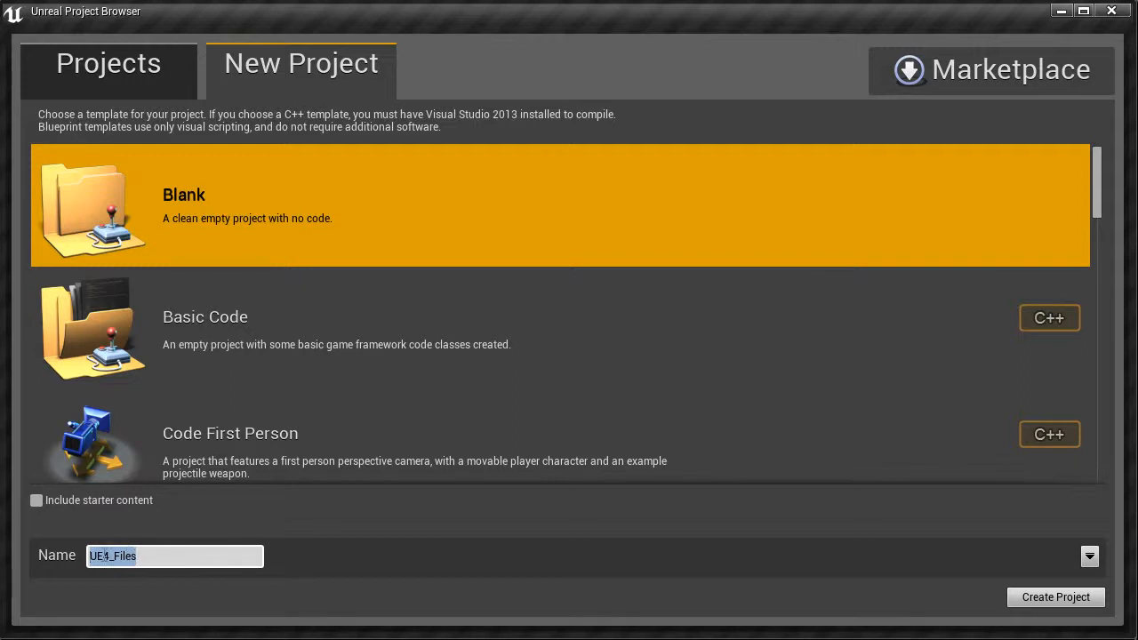
Step: Check the new project's folder path and create the project from the Blank template
click(1087, 557)
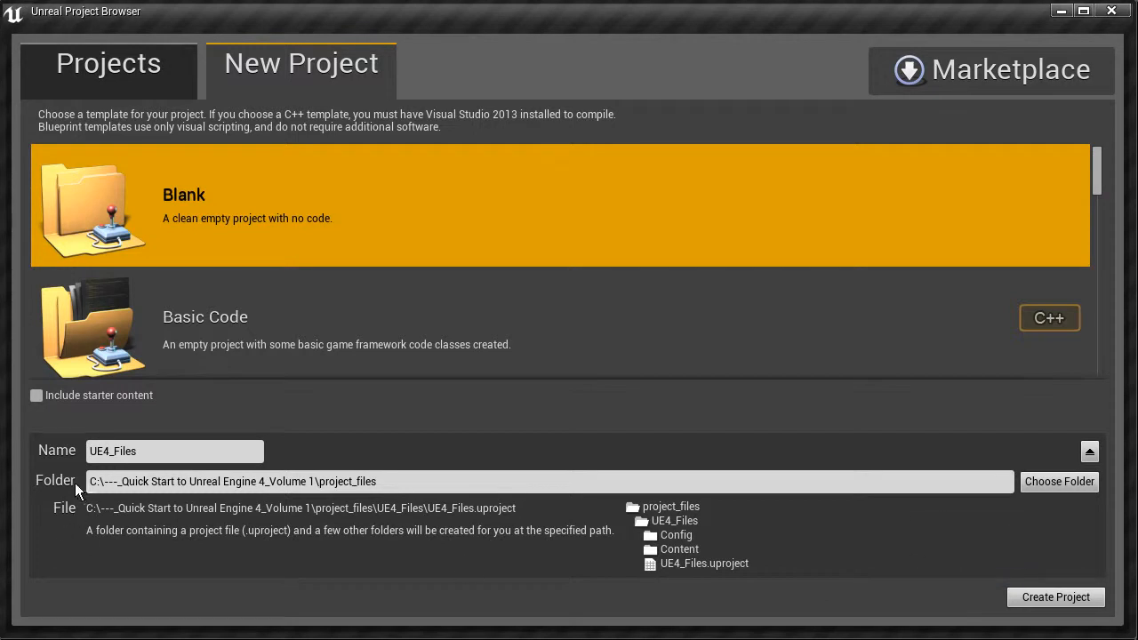
click(389, 483)
drag(388, 482, 320, 482)
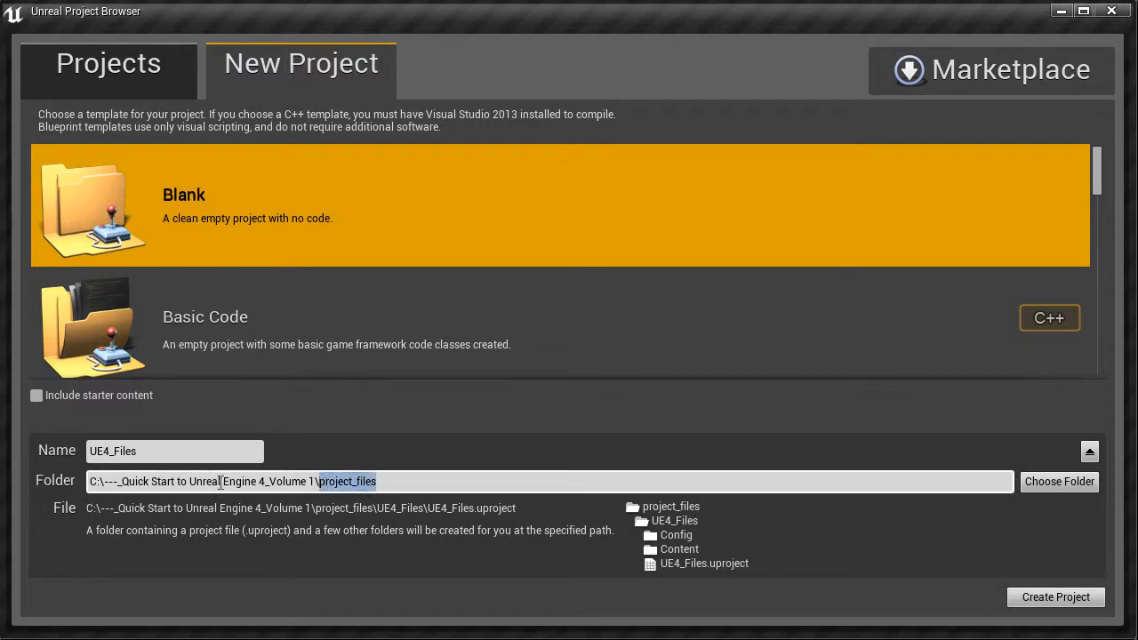
key(shift+Tab)
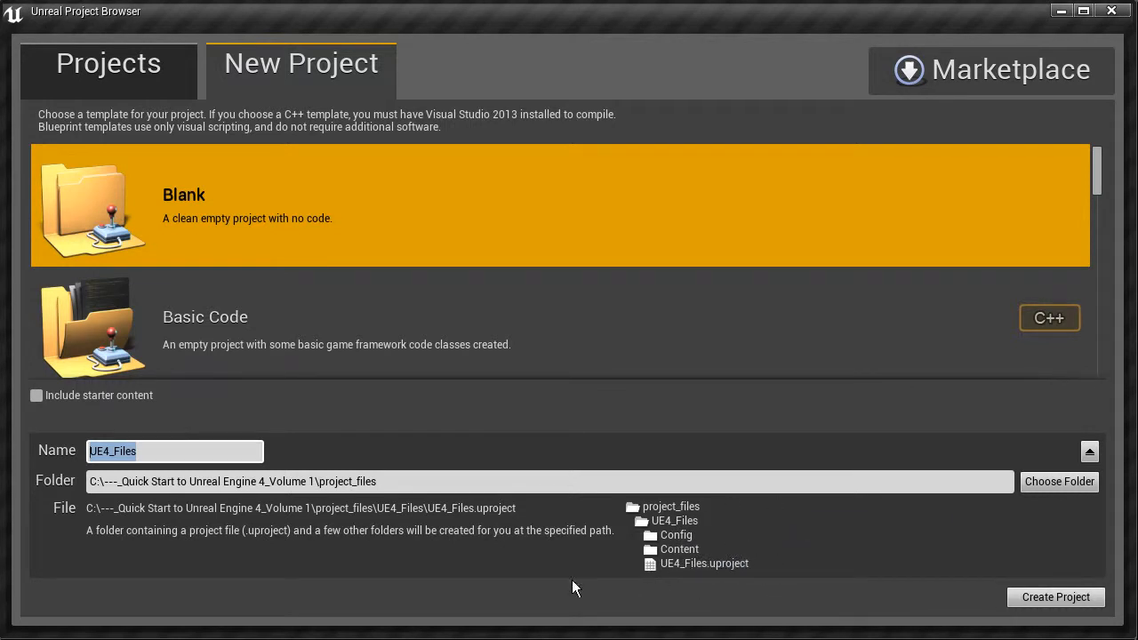
click(1062, 598)
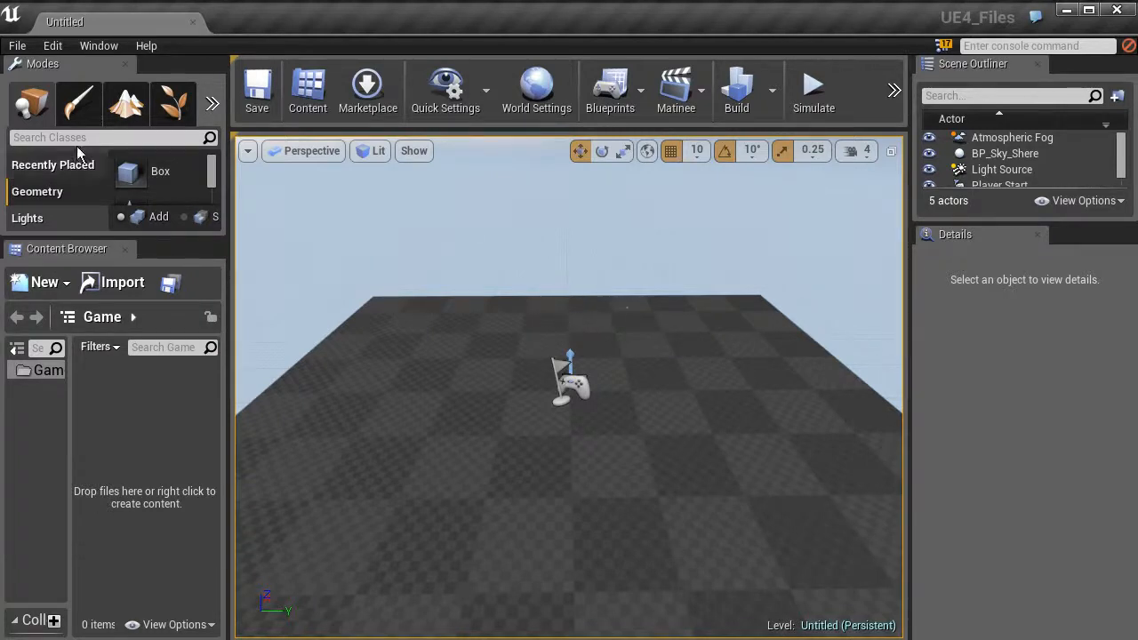
Step: Begin saving the untitled level under a new name and create a Maps folder inside the project's Content folder
click(16, 47)
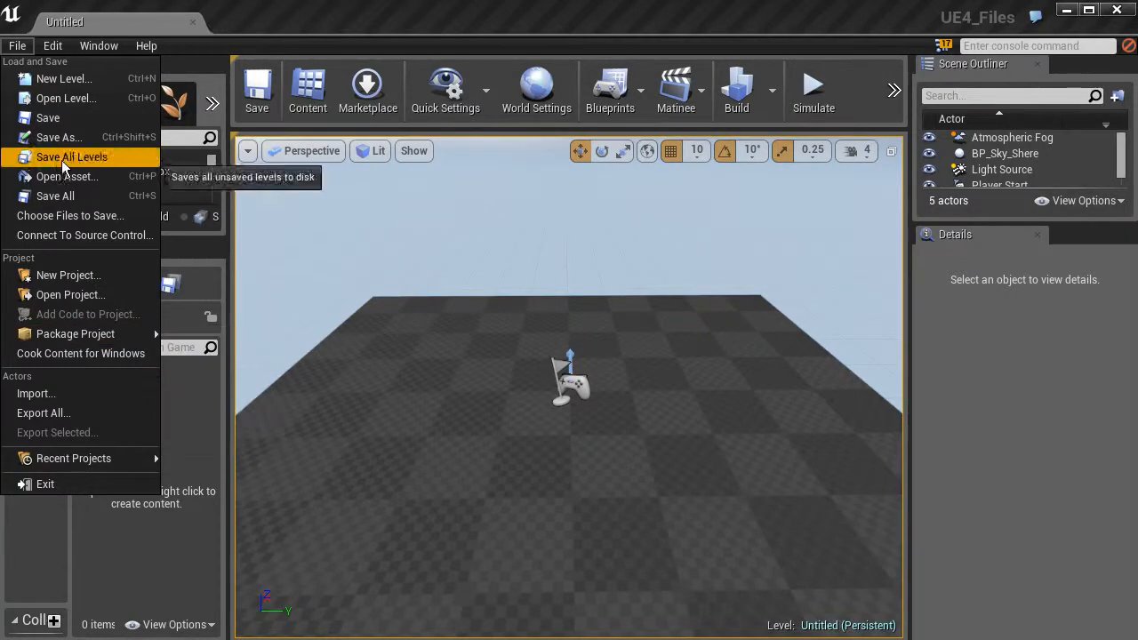
click(56, 140)
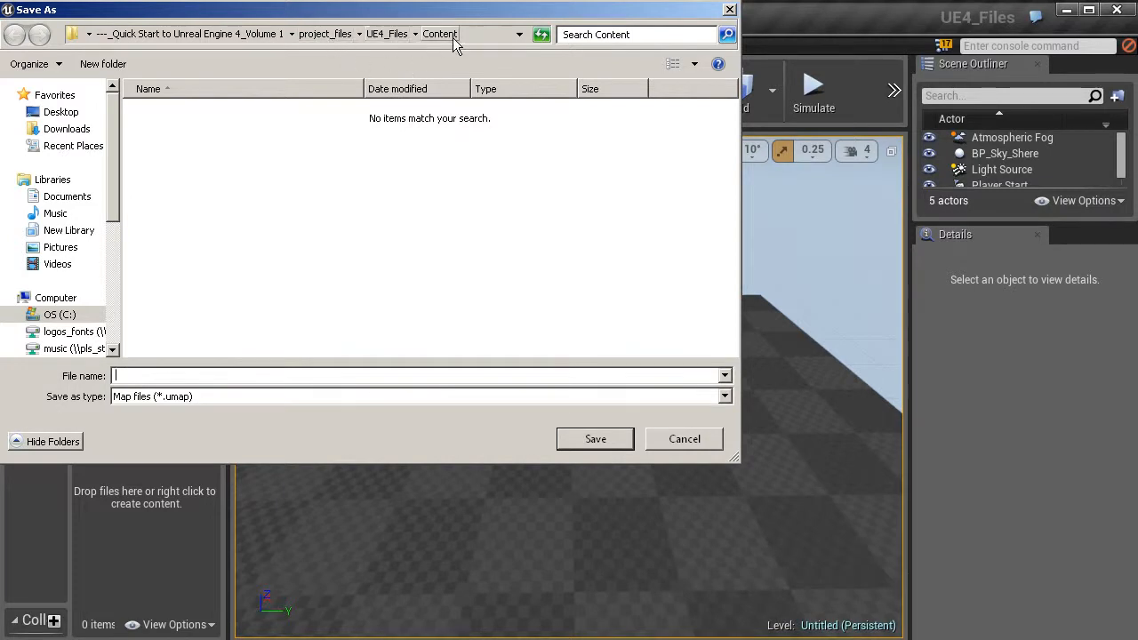
right_click(203, 120)
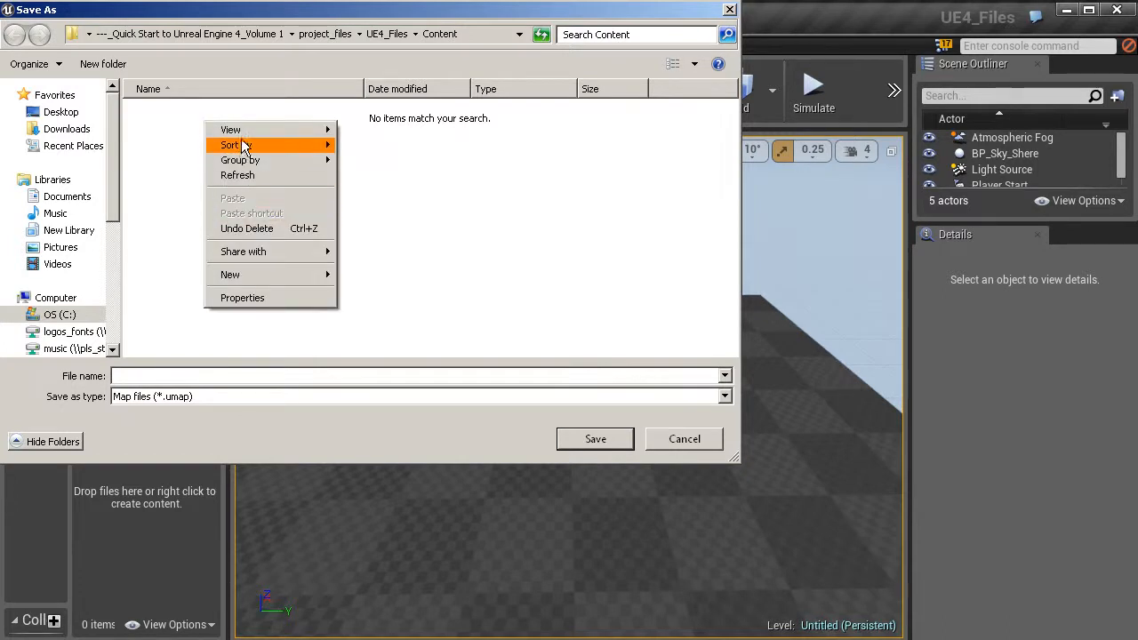
mouse_move(311, 274)
click(354, 275)
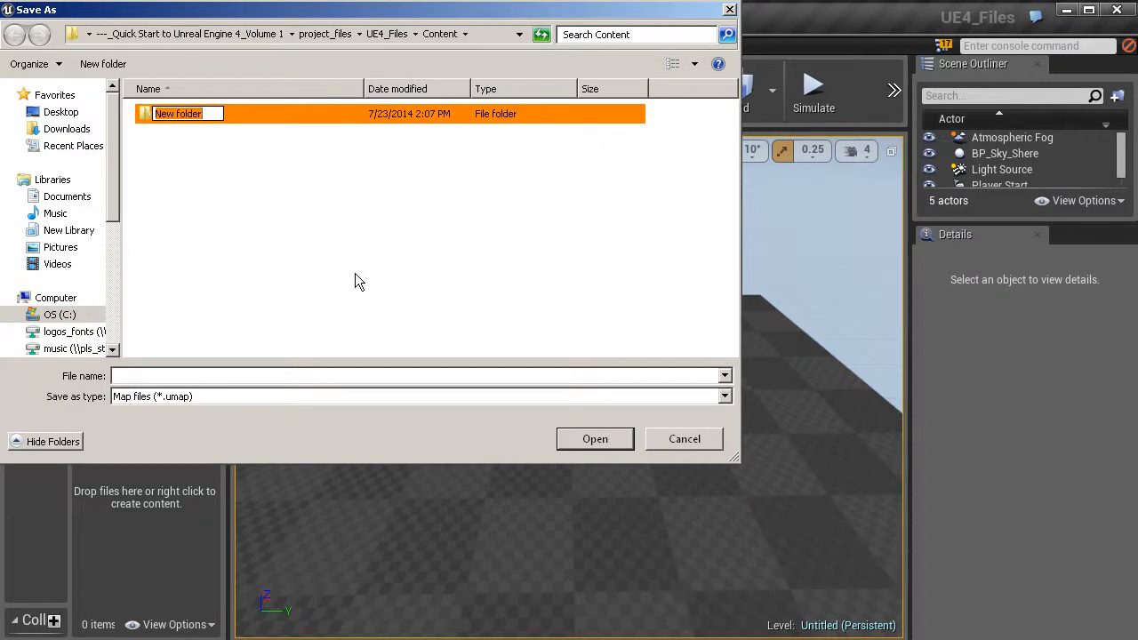
text(Maps)
key(Return)
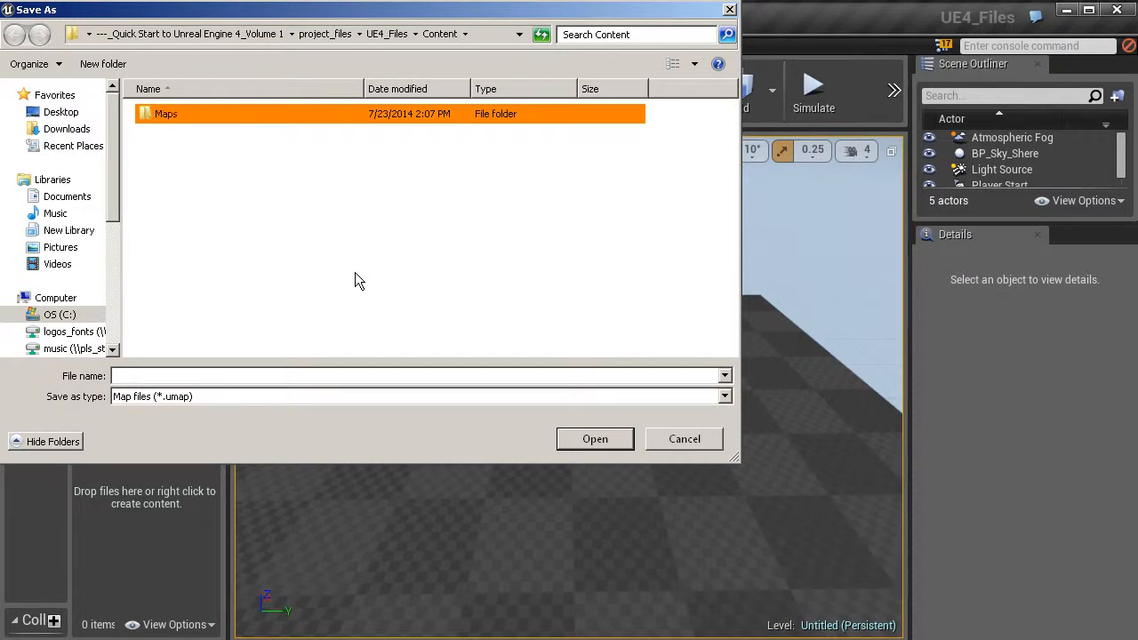
Step: Save the level as 02_Begin in the Maps folder
double_click(142, 115)
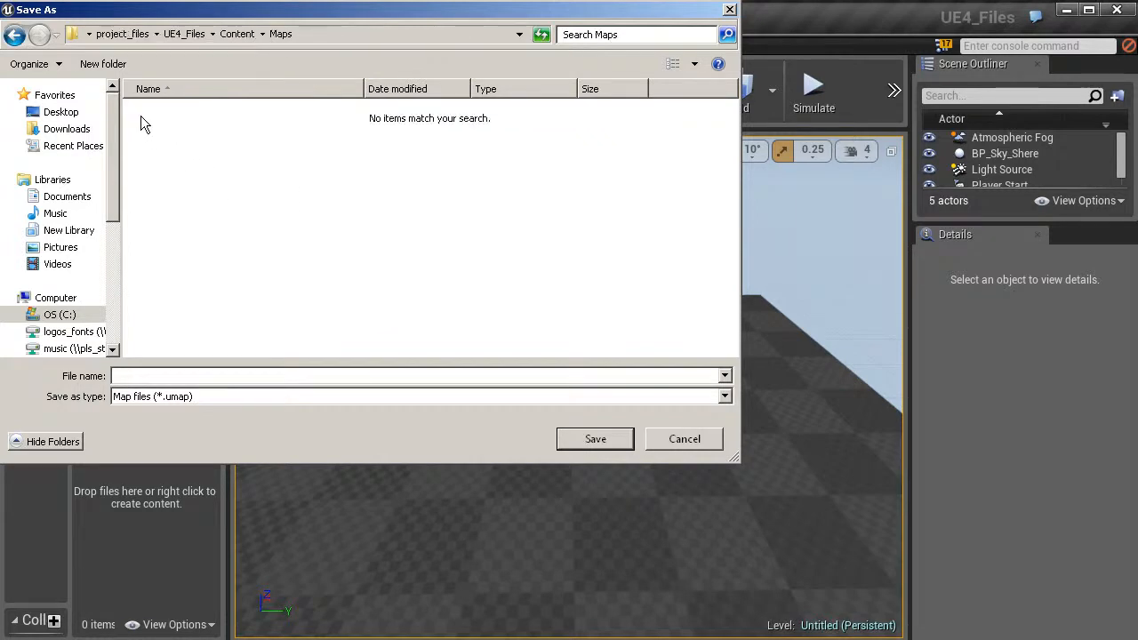
text(02_Begin)
click(595, 440)
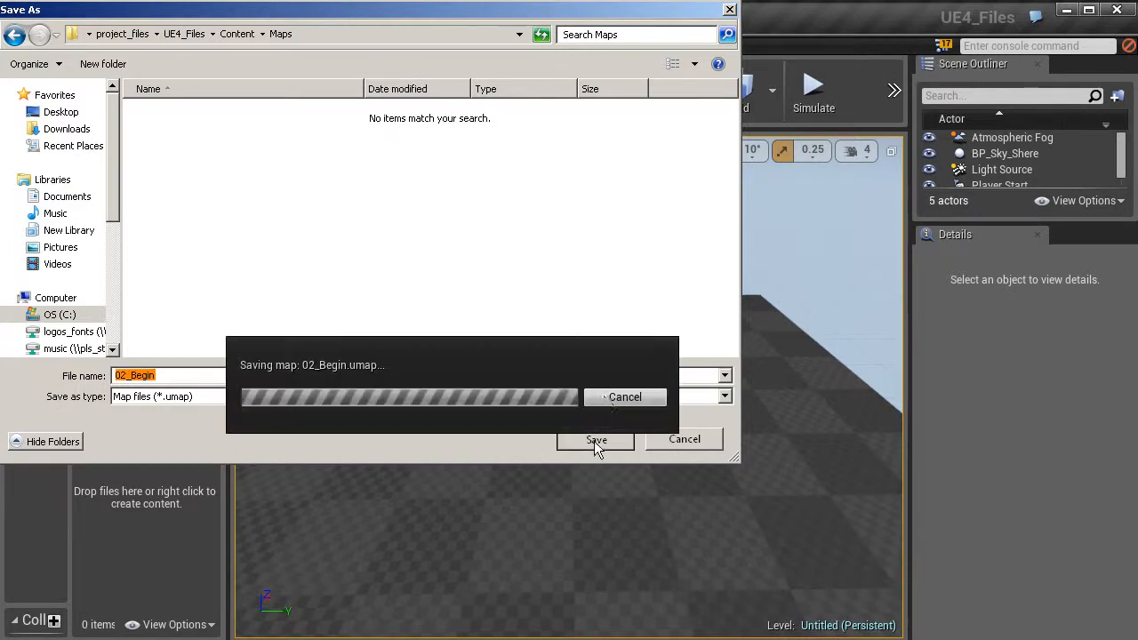